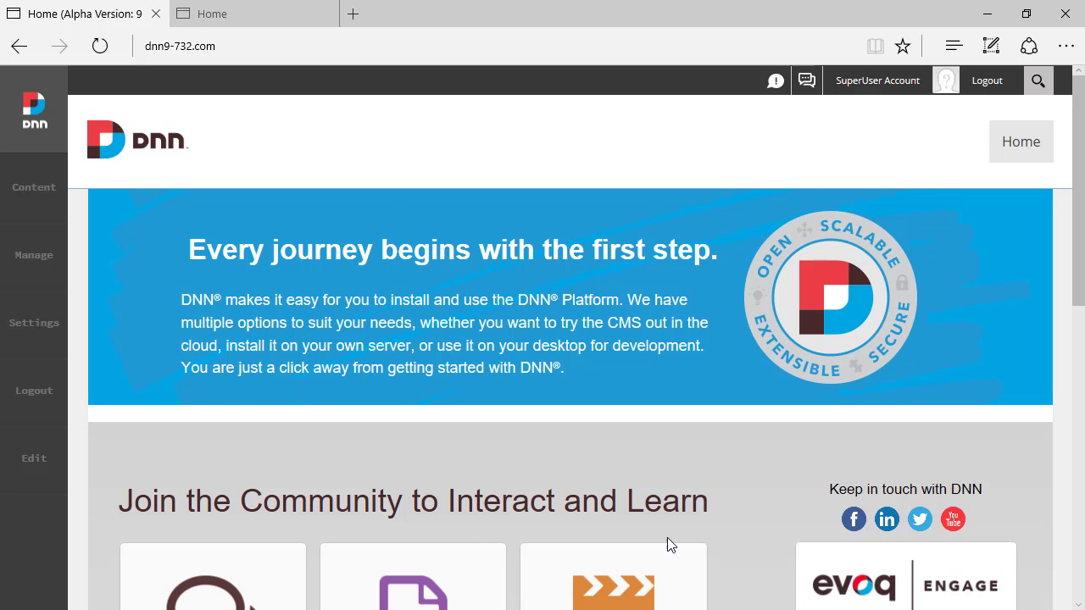
# Step: Bring up the Manage flyout in the left persona bar
pyautogui.moveTo(34, 254)
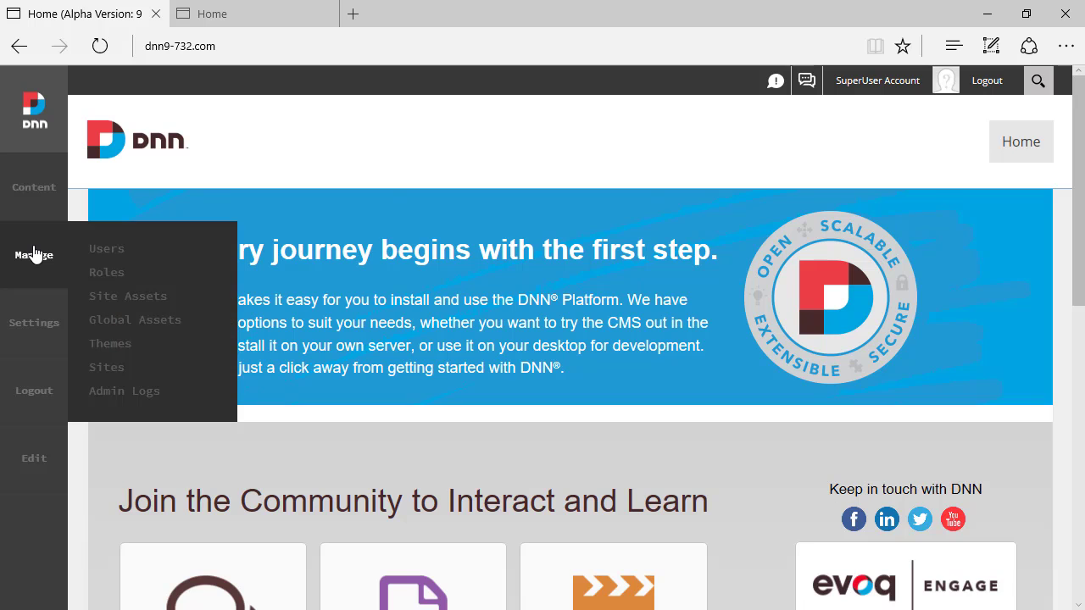
# Step: Open the Users panel from the Manage flyout, currently showing 'No users found.'
pyautogui.click(97, 251)
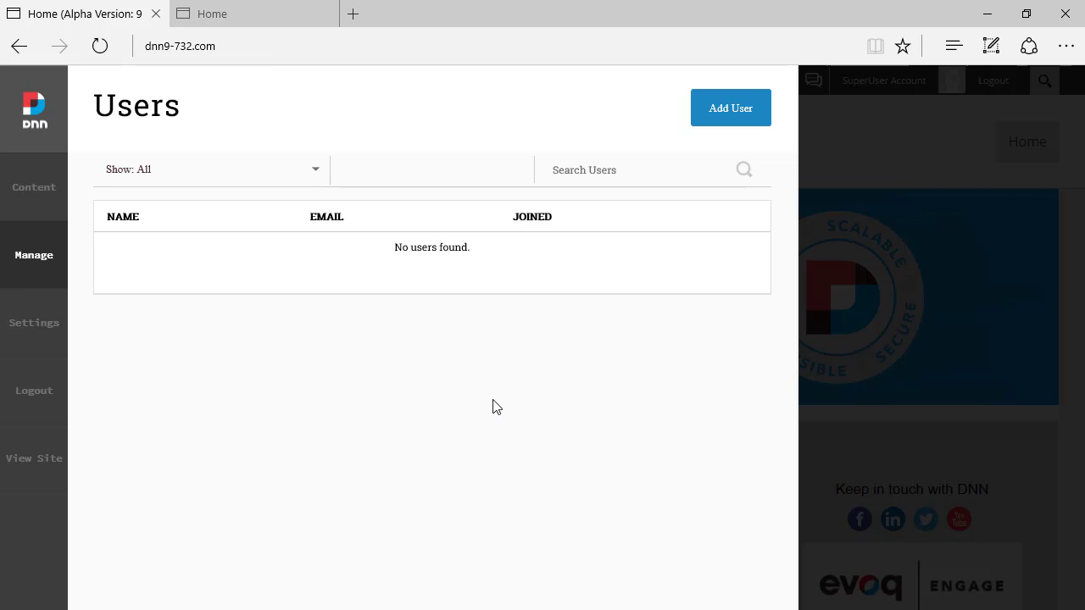
# Step: Start a new user and enter their first name, last name, user name and e-mail address
pyautogui.click(749, 111)
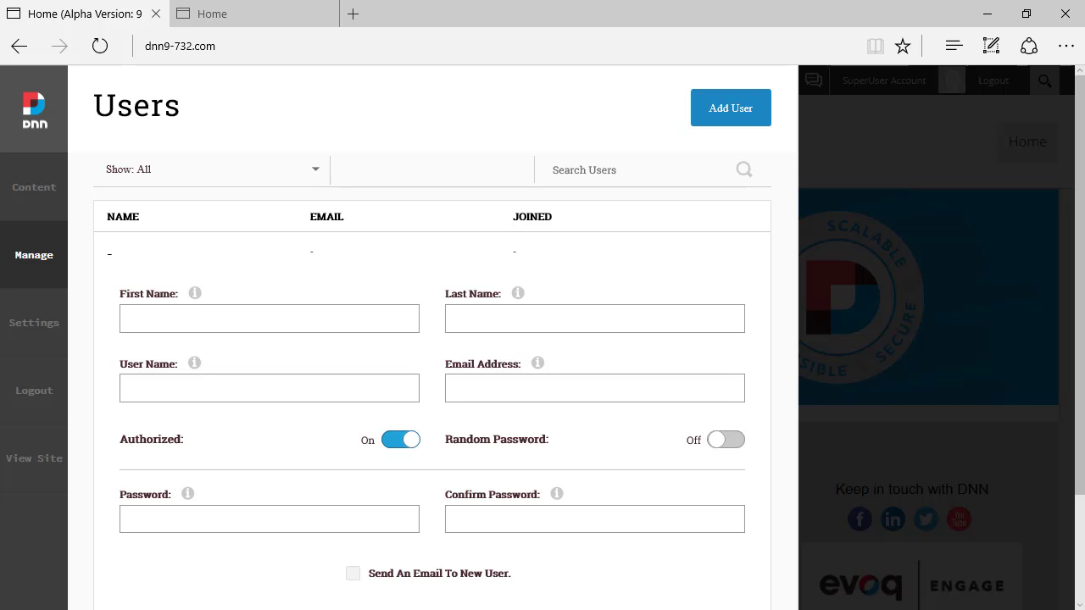
pyautogui.click(357, 316)
pyautogui.press('Tab')
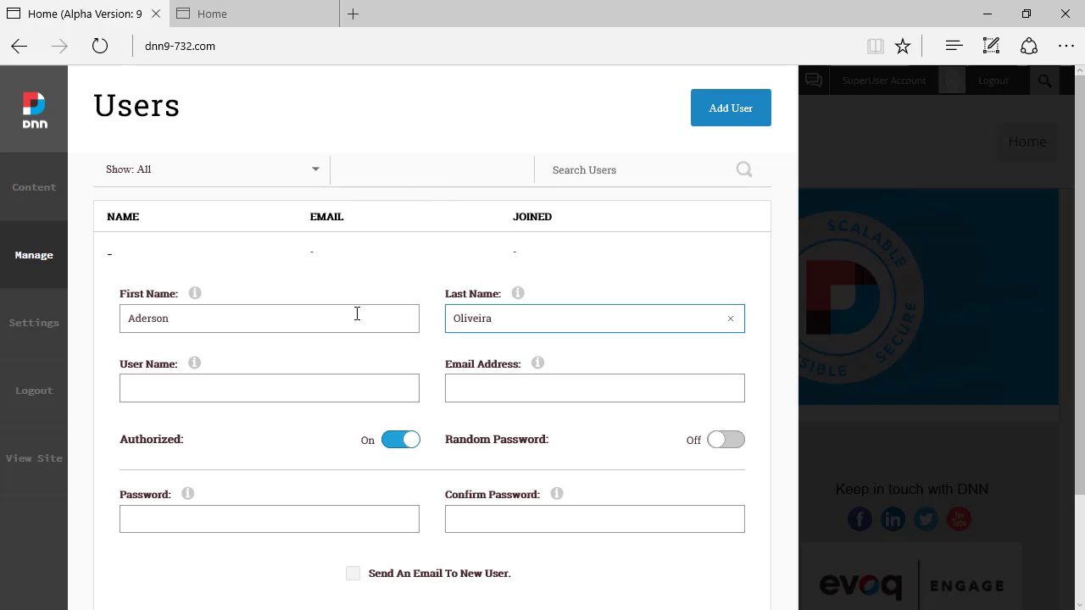
pyautogui.press('Tab')
pyautogui.write('aderson')
pyautogui.press('Tab')
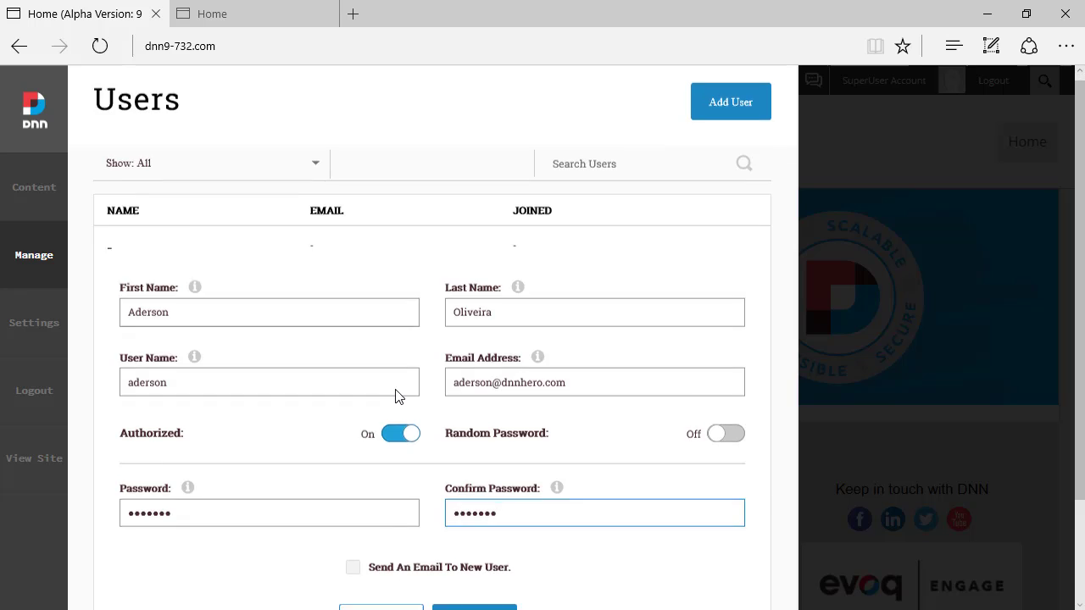
pyautogui.scroll(-2, 397, 415)
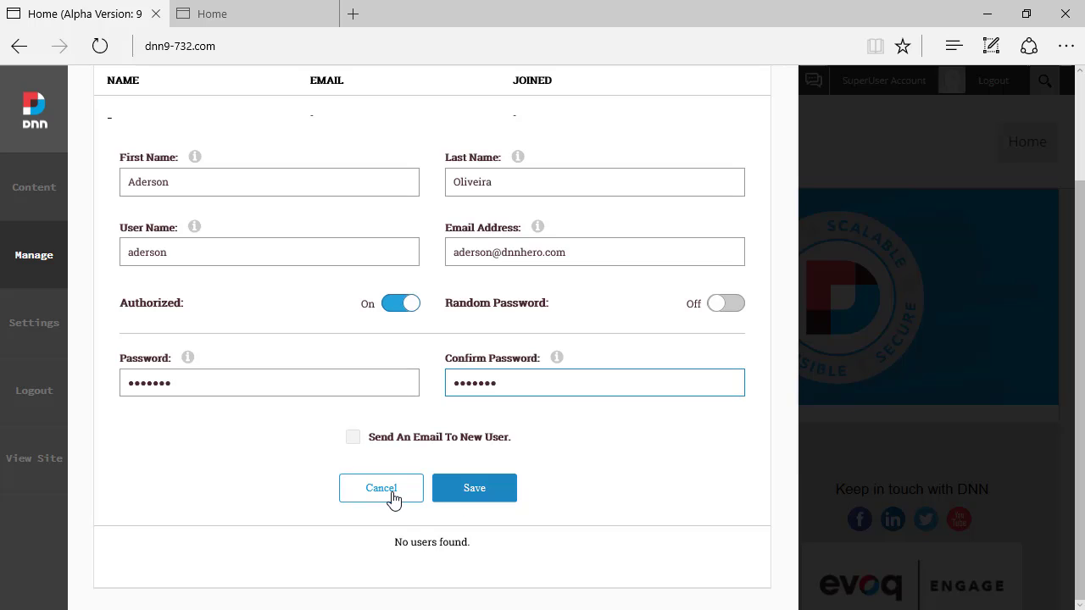
# Step: Compare with DNN 8's Admin > User Accounts page, then save the new user in DNN 9
pyautogui.click(472, 493)
pyautogui.click(232, 17)
pyautogui.moveTo(222, 97)
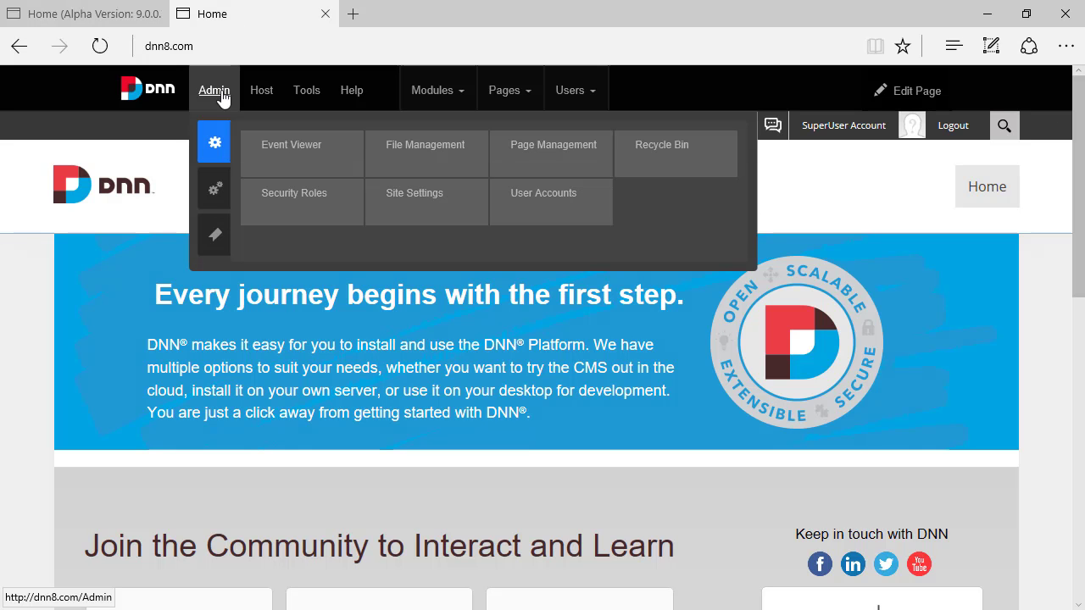
pyautogui.click(542, 193)
pyautogui.click(30, 12)
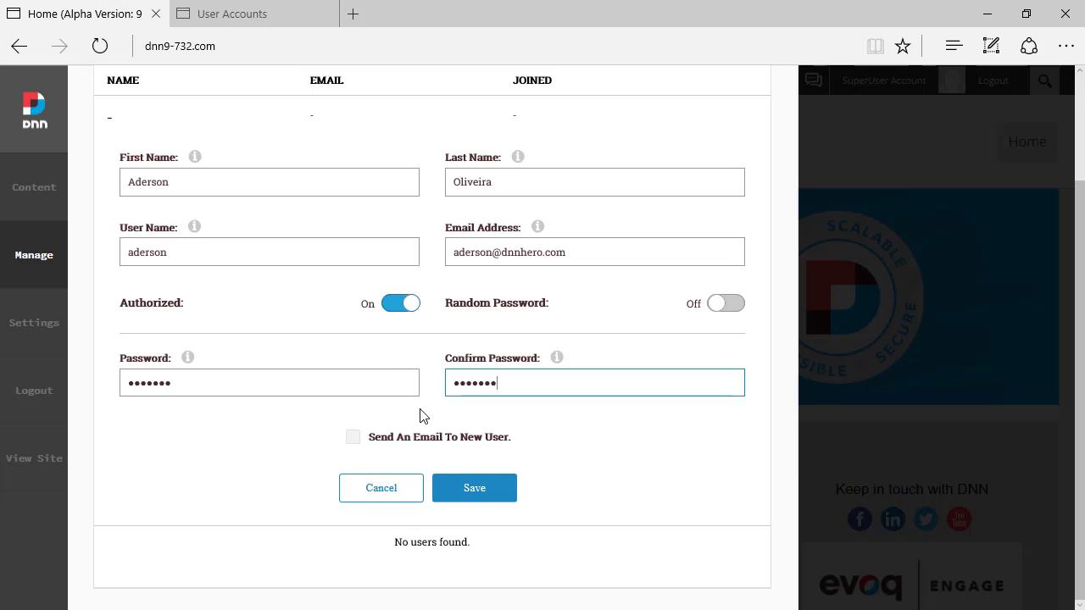
pyautogui.click(469, 487)
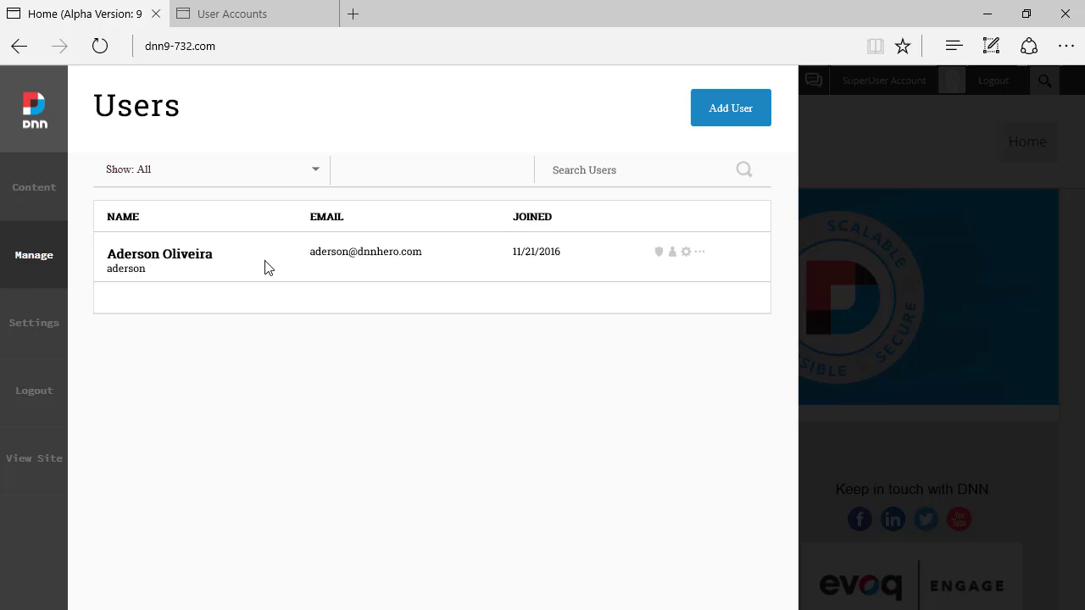
# Step: Expand the user's profile, then account settings showing created 11/21/2016 and Authorized: True
pyautogui.click(659, 255)
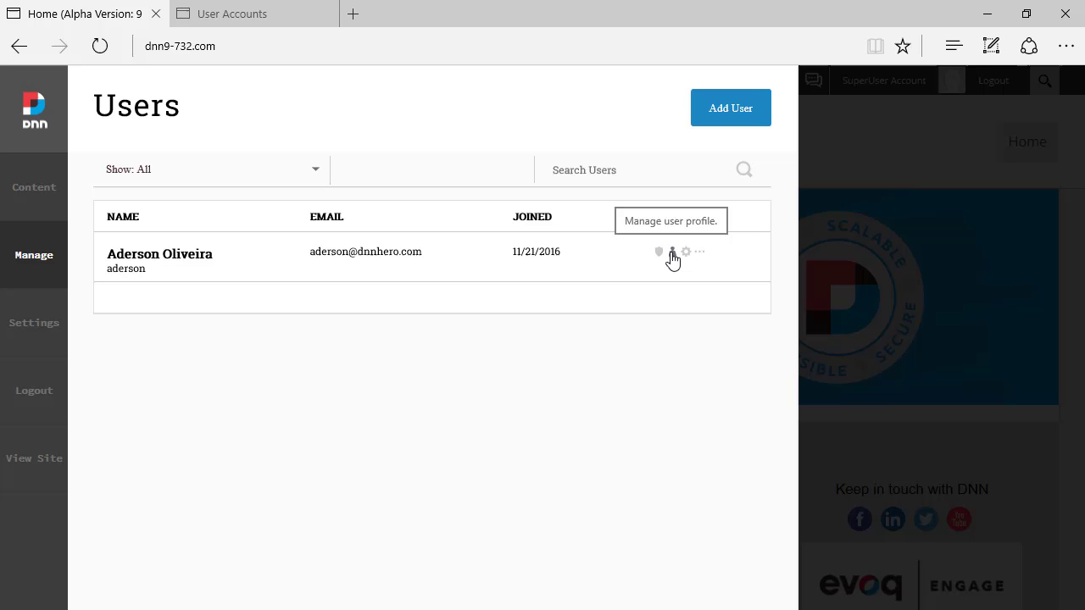
pyautogui.click(673, 254)
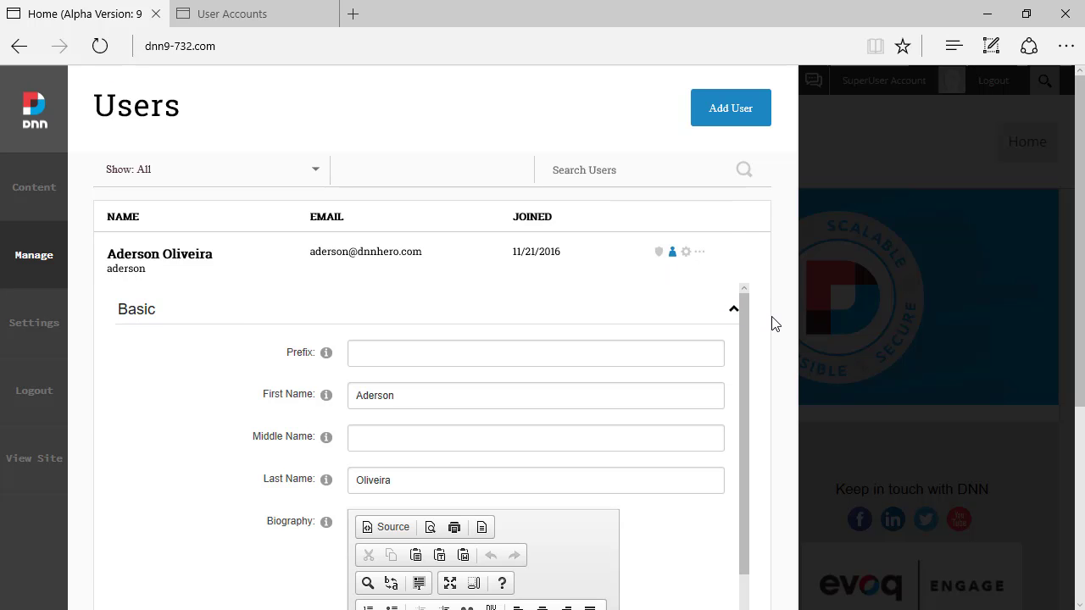
pyautogui.click(688, 254)
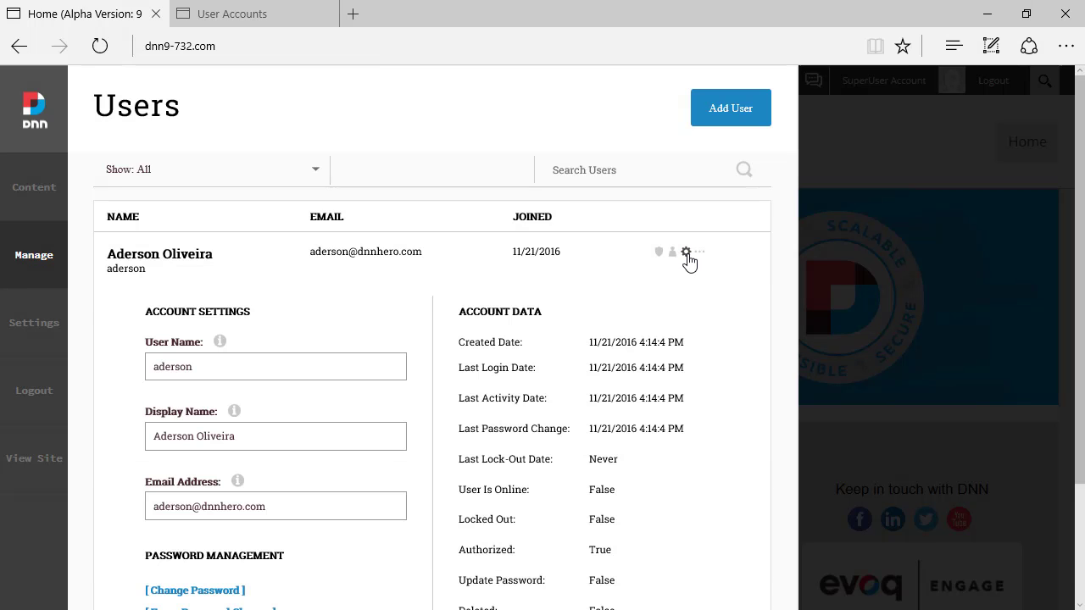
pyautogui.click(673, 254)
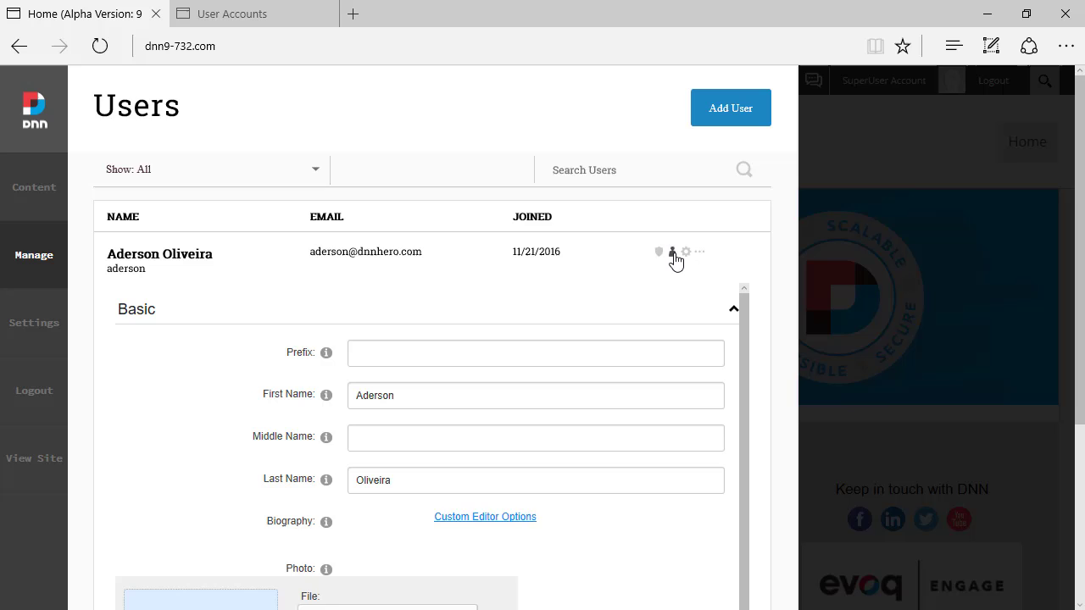
pyautogui.scroll(-4, 765, 353)
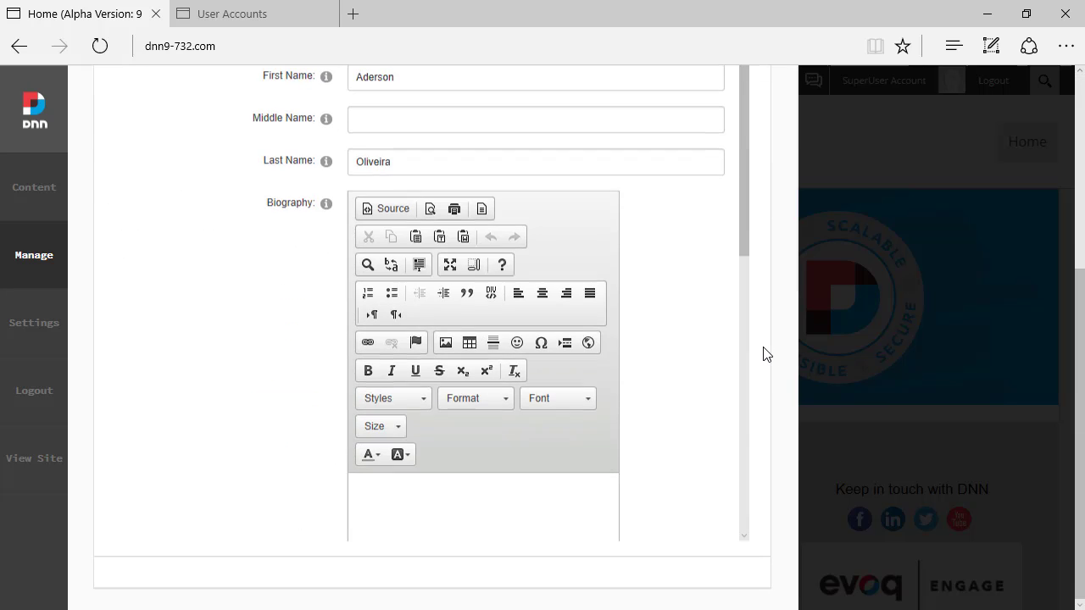
pyautogui.scroll(4, 766, 344)
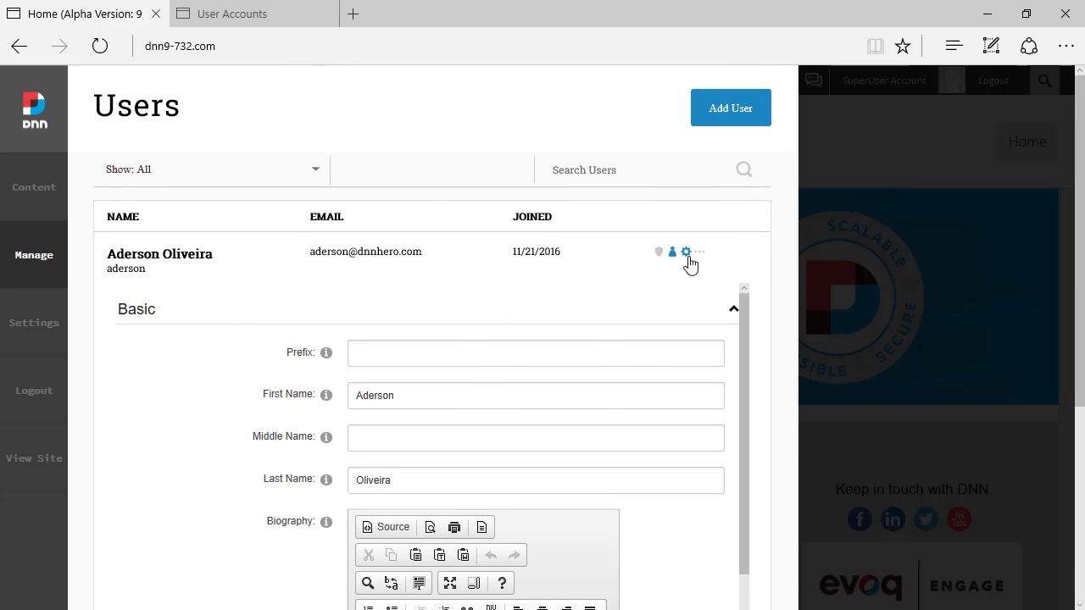
pyautogui.click(687, 253)
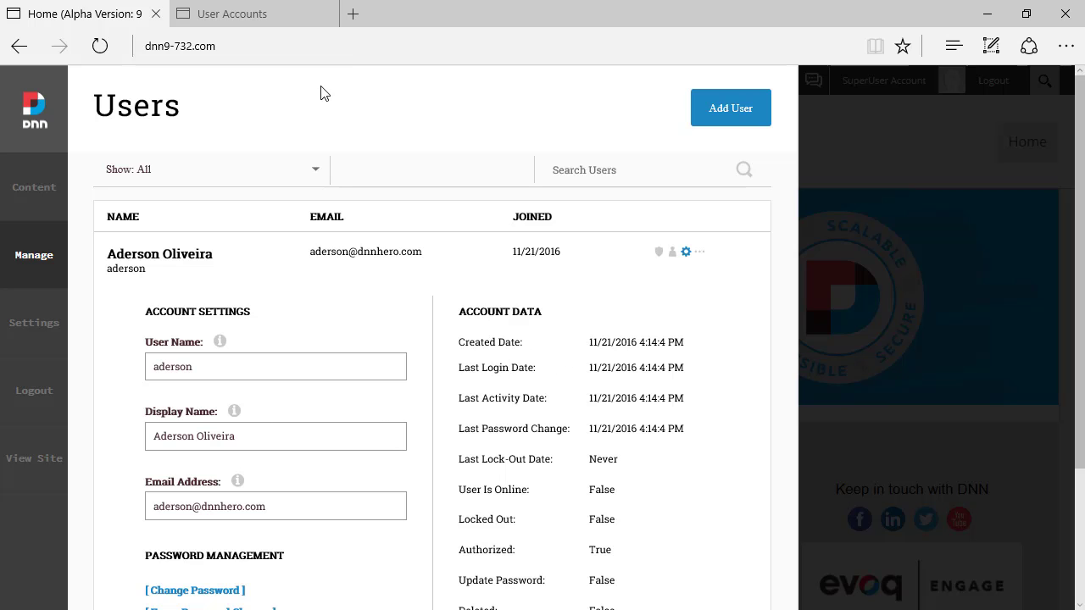
pyautogui.click(261, 13)
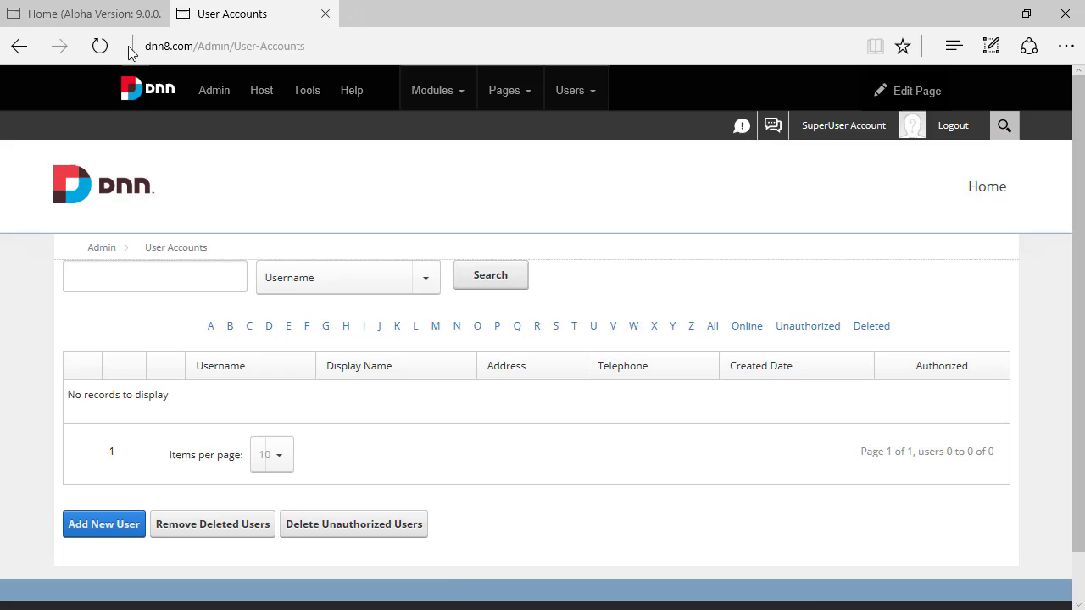
pyautogui.click(25, 15)
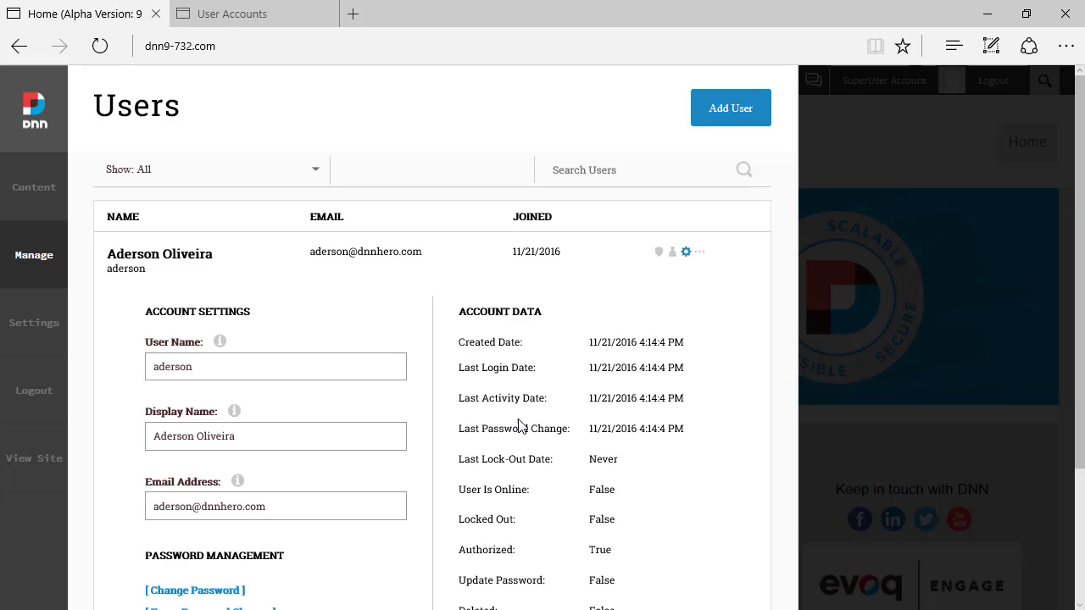
pyautogui.click(263, 17)
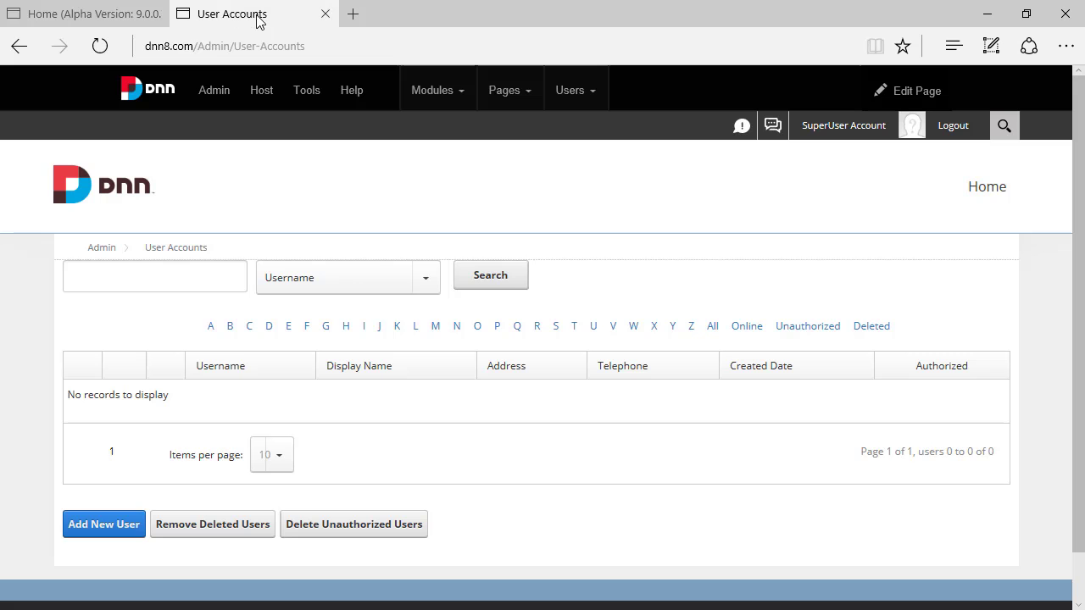
pyautogui.click(118, 17)
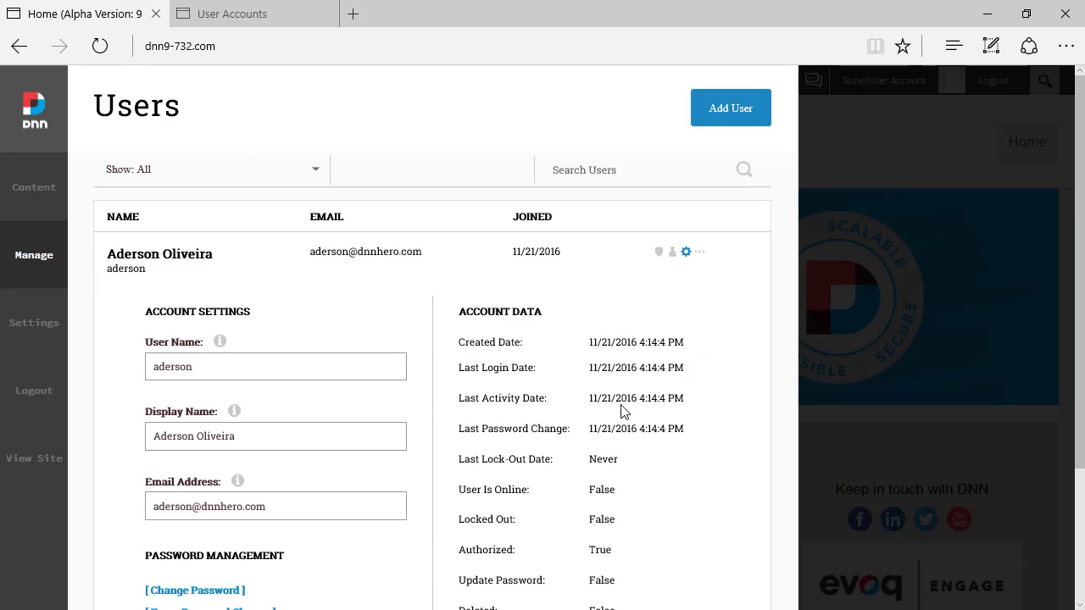
# Step: Compare the user's actions menu with DNN 8, then Cancel out of the account settings
pyautogui.click(700, 256)
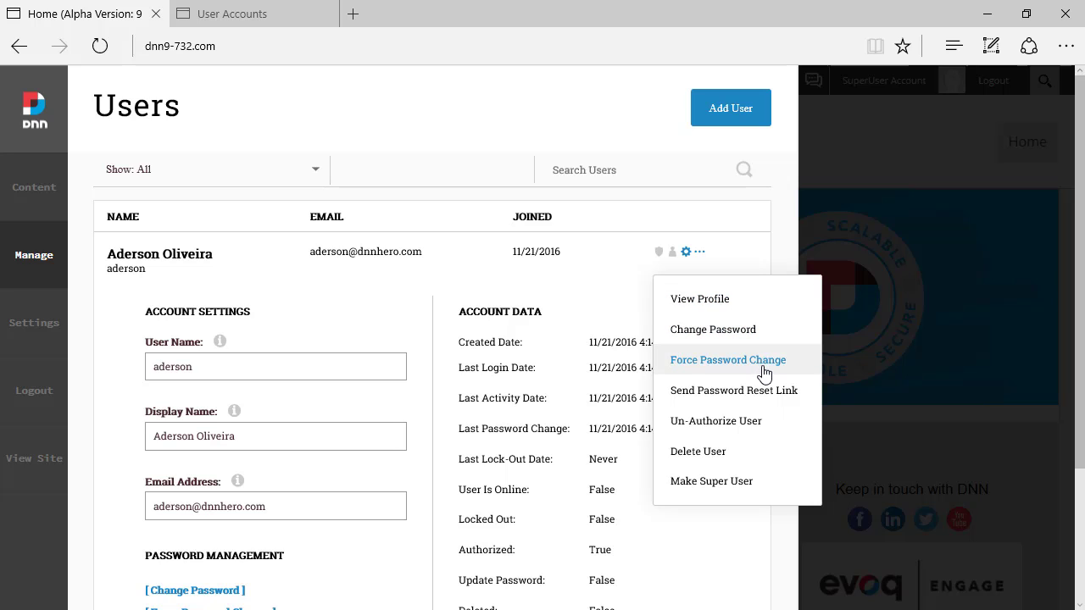
pyautogui.click(262, 17)
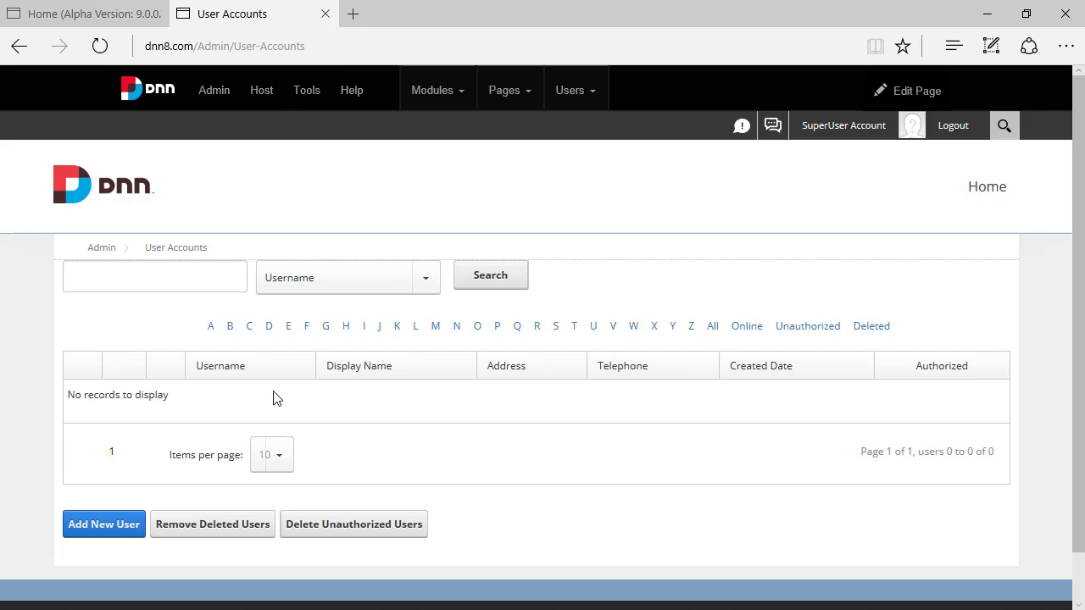
pyautogui.click(119, 13)
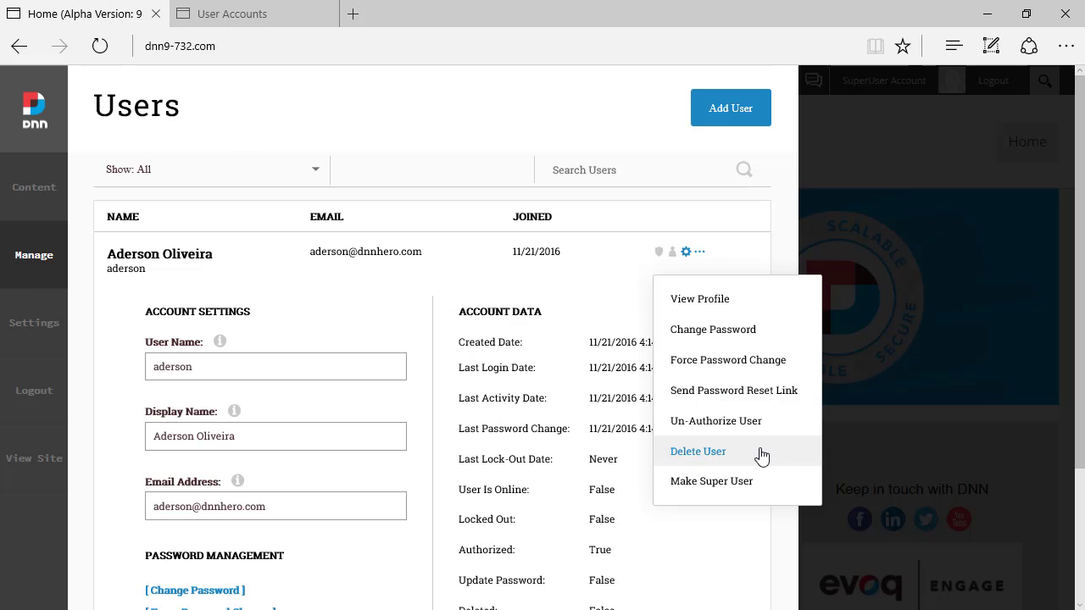
pyautogui.click(766, 243)
pyautogui.scroll(-2, 597, 352)
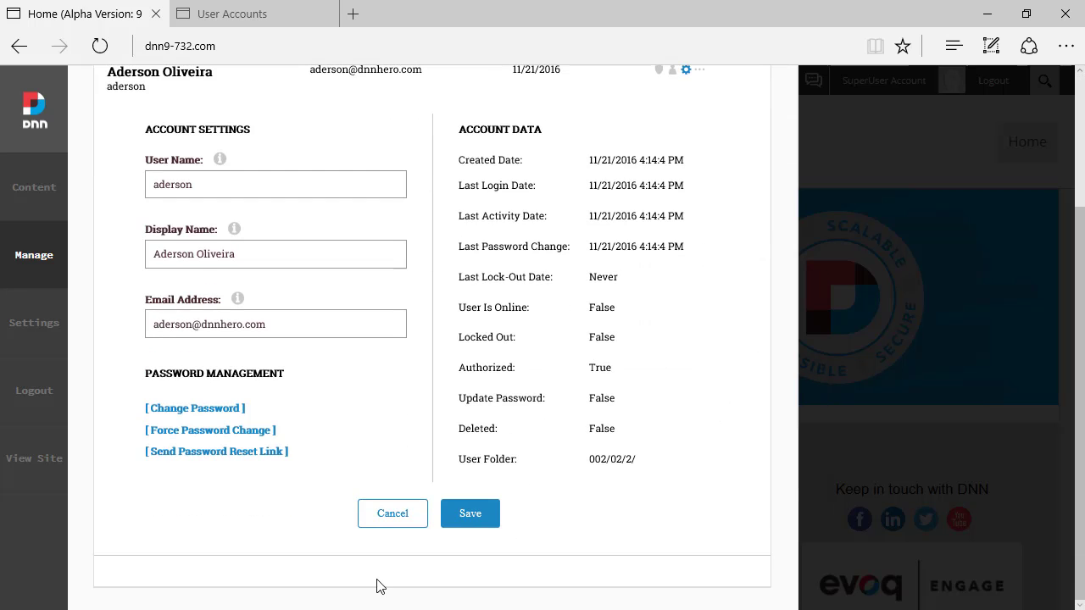
pyautogui.click(383, 515)
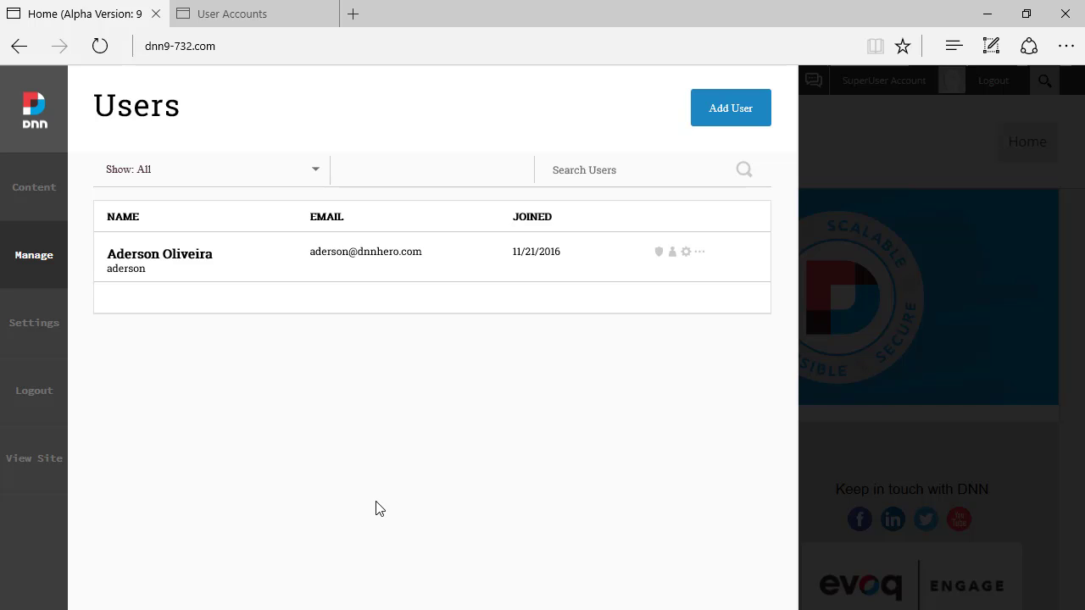
# Step: Set the Show filter to Unauthorized, then Superusers, leaving only the host account listed
pyautogui.click(148, 177)
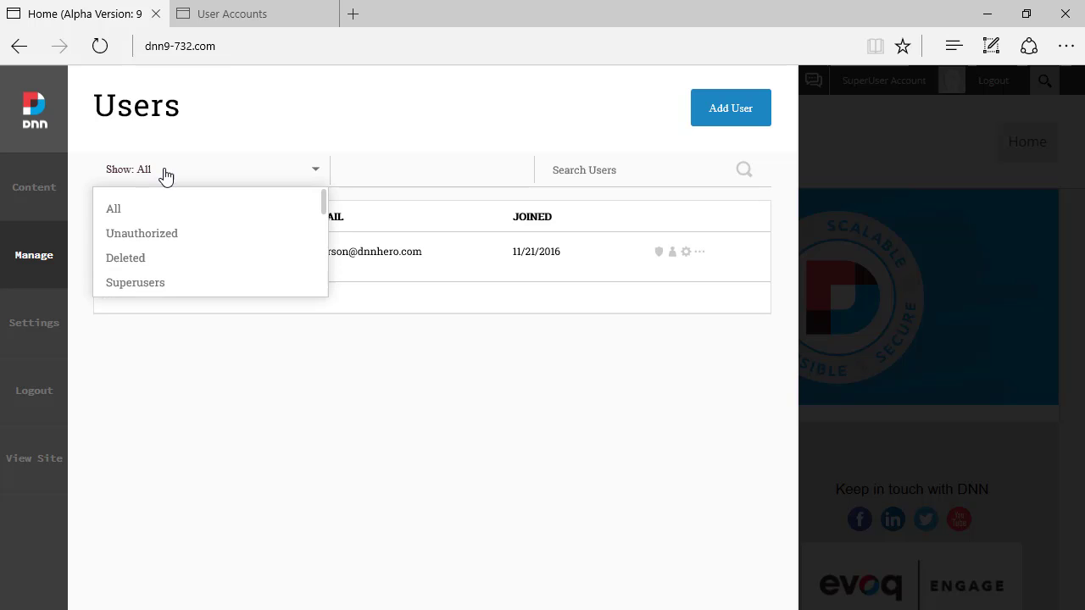
pyautogui.click(180, 238)
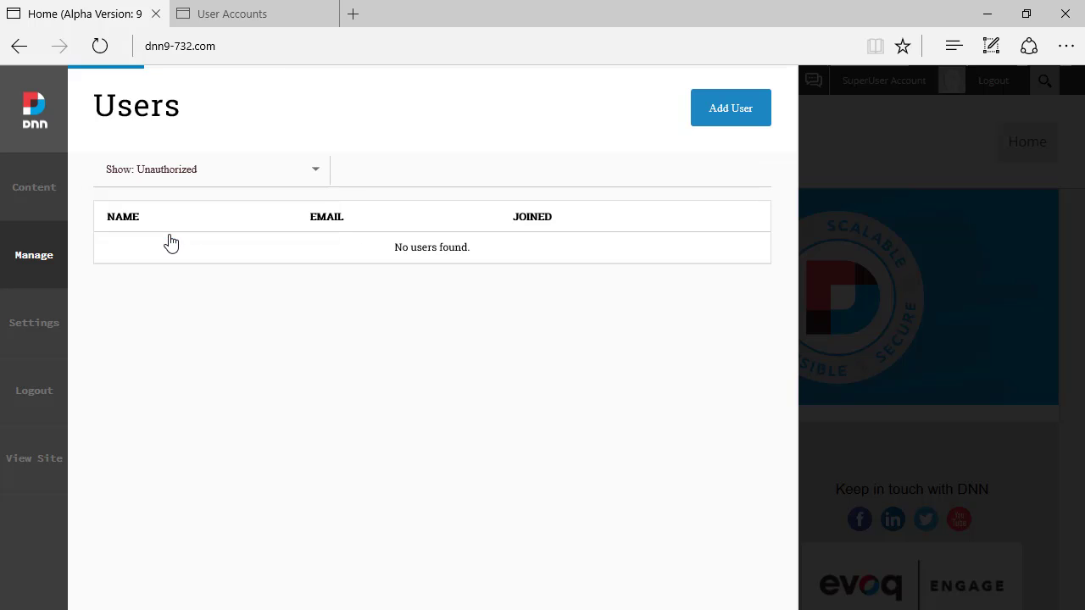
pyautogui.click(205, 173)
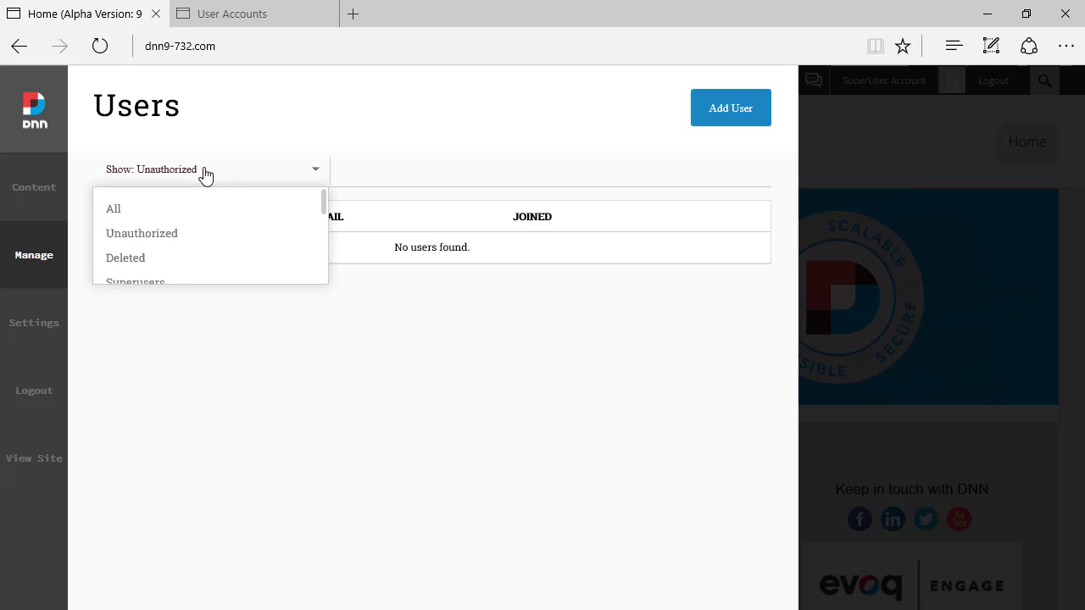
pyautogui.click(154, 283)
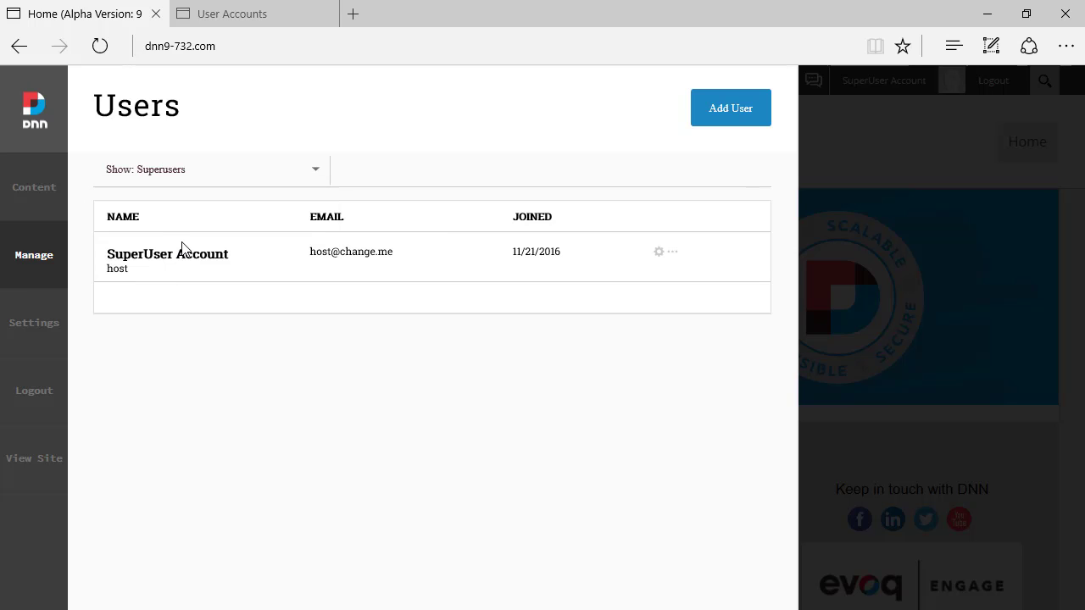
pyautogui.click(192, 171)
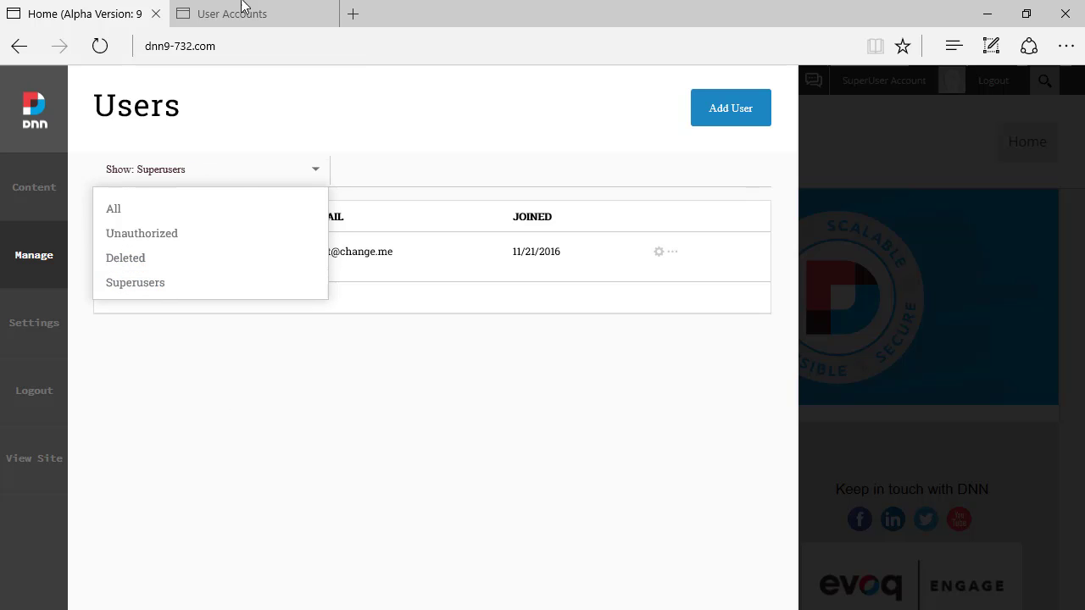
# Step: Open Host > SuperUser Accounts on the DNN 8 site, then return to DNN 9
pyautogui.click(215, 17)
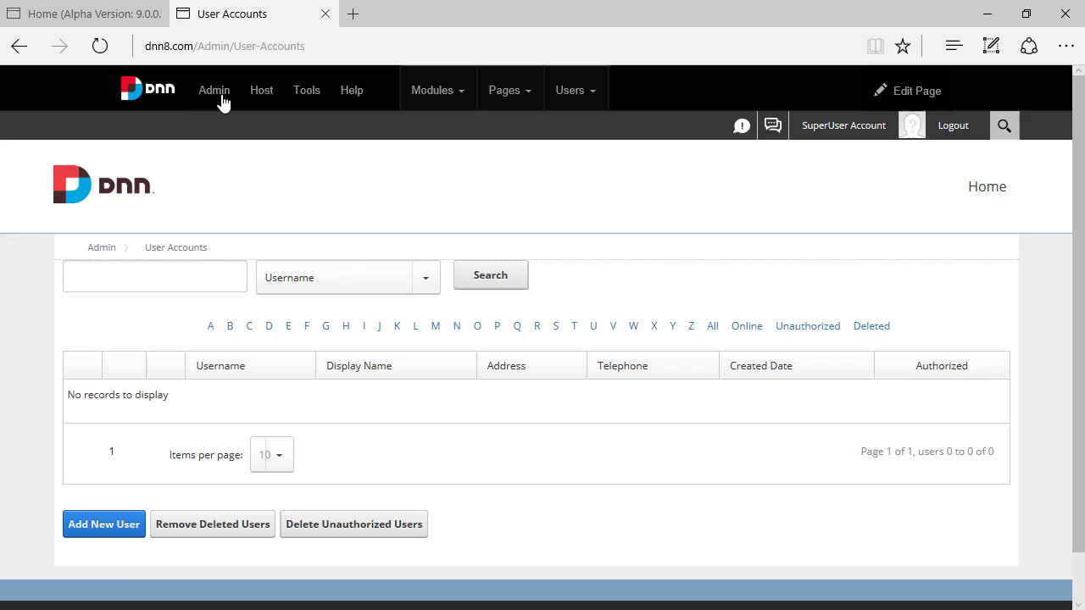
pyautogui.moveTo(222, 100)
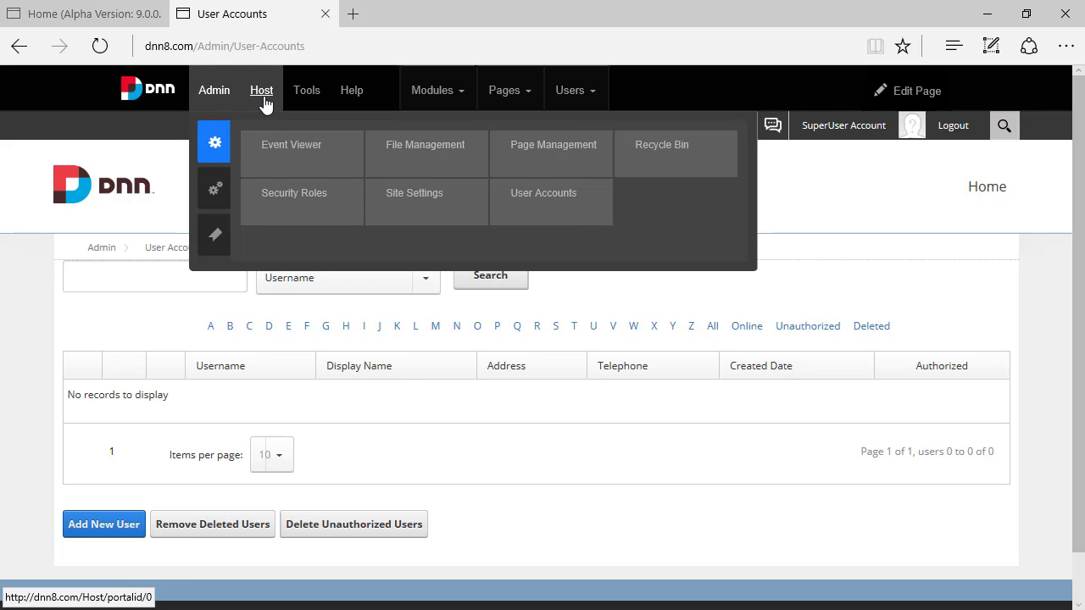
pyautogui.moveTo(262, 96)
pyautogui.moveTo(268, 191)
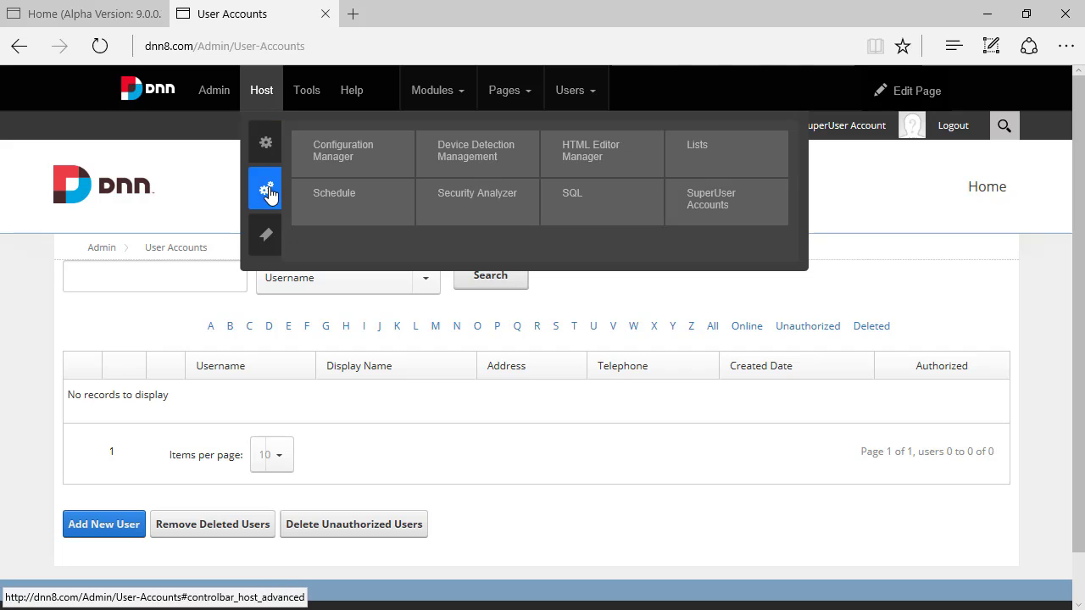
pyautogui.click(715, 212)
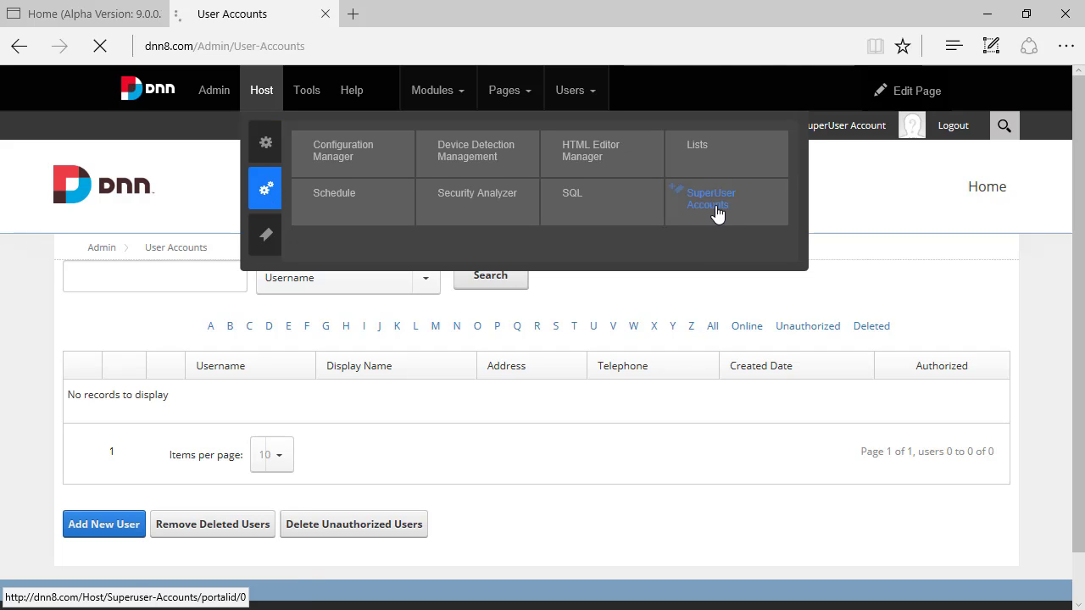
pyautogui.click(91, 19)
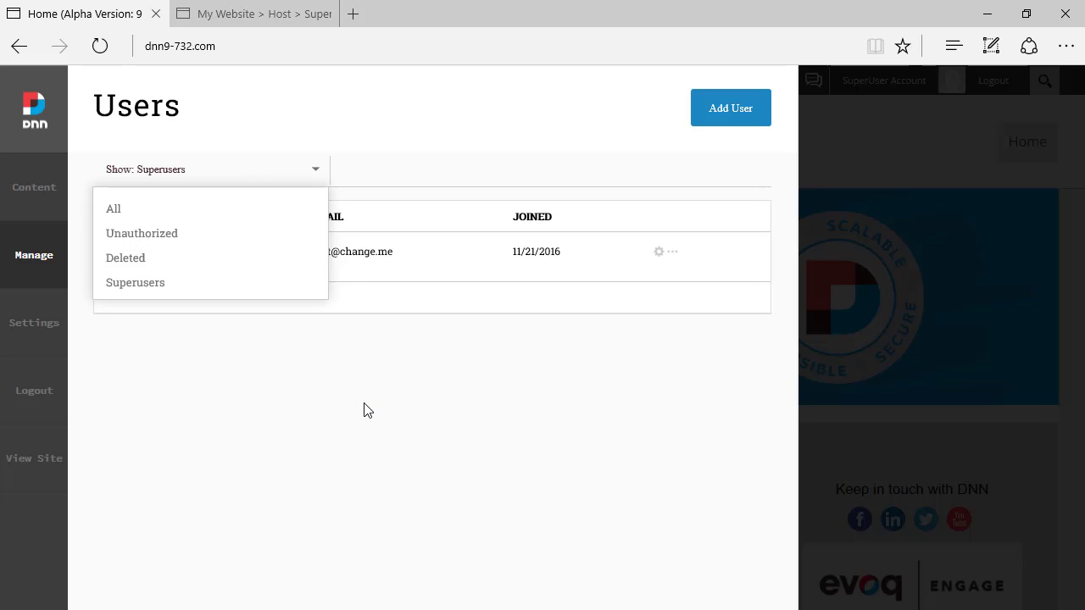
# Step: Switch the Show filter from Superusers back to All so the new user reappears
pyautogui.click(367, 411)
pyautogui.click(316, 173)
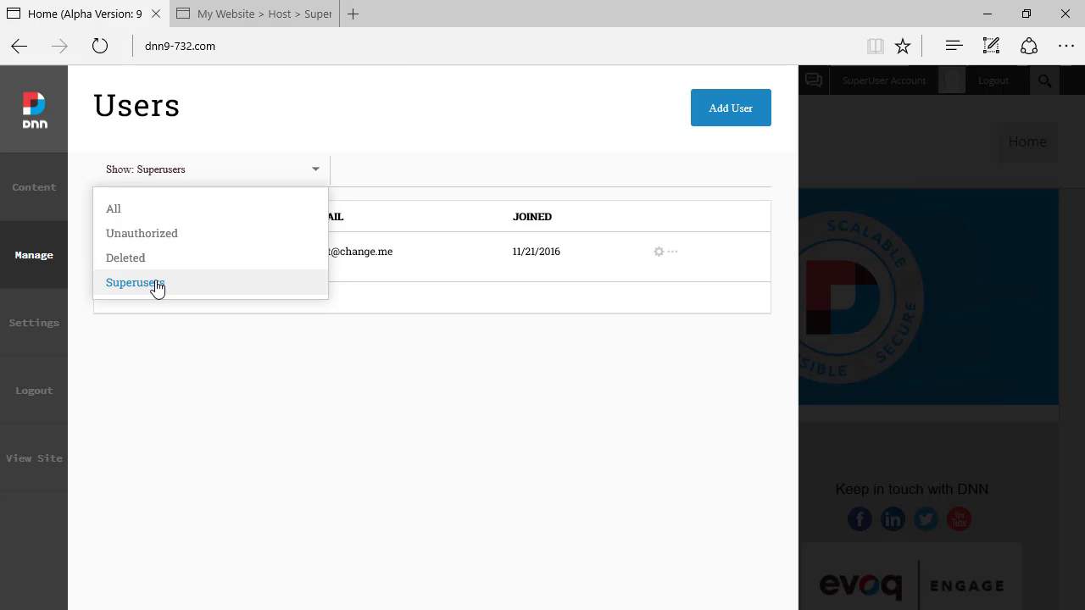
pyautogui.click(242, 382)
pyautogui.click(294, 180)
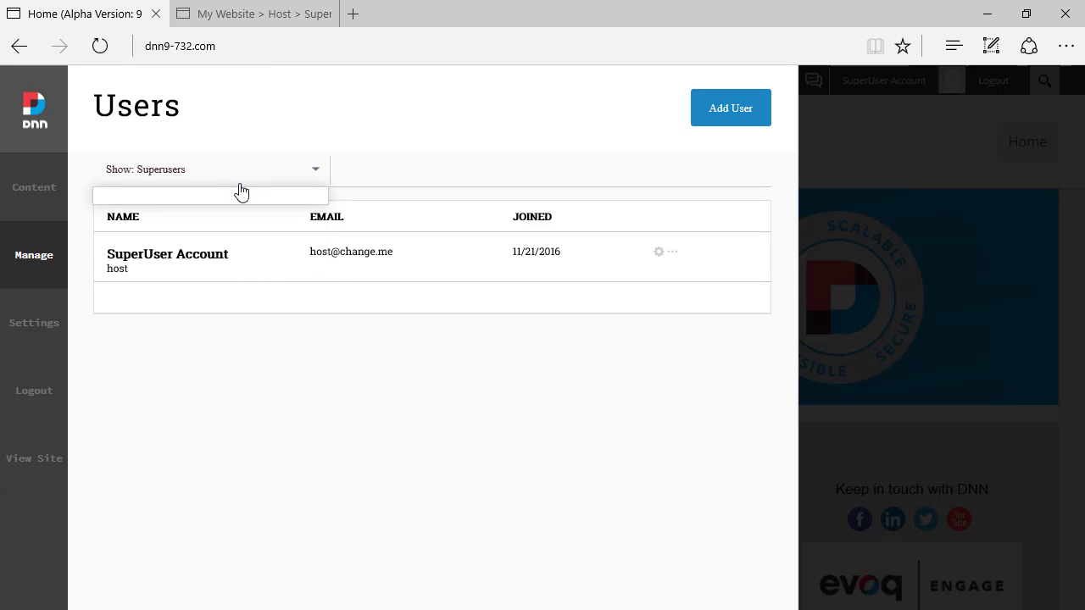
pyautogui.click(146, 208)
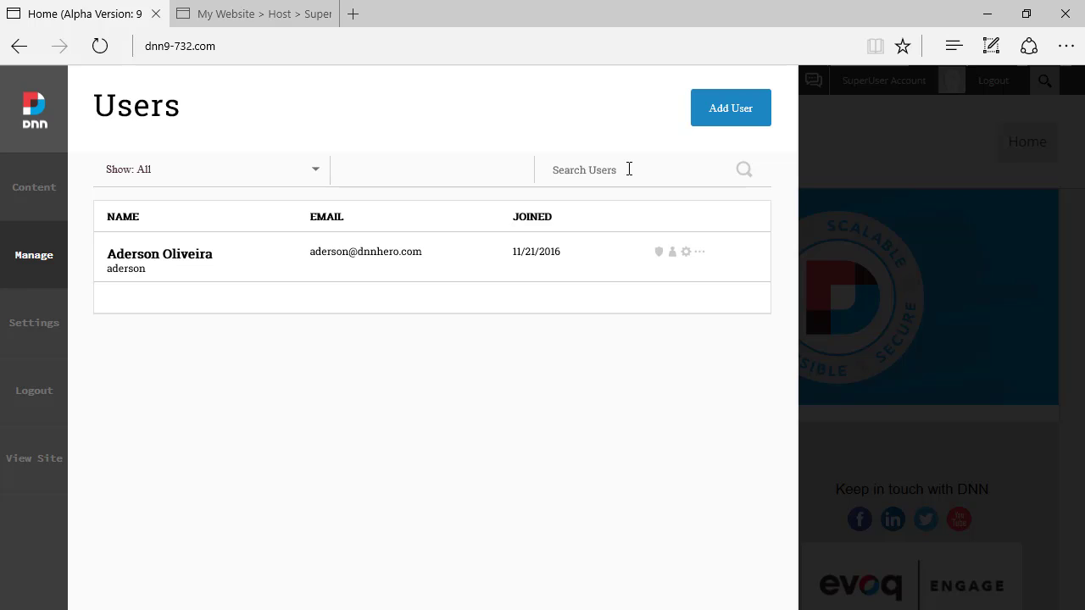
pyautogui.write('tes')
pyautogui.press('BackSpace')
pyautogui.press('BackSpace')
pyautogui.press('BackSpace')
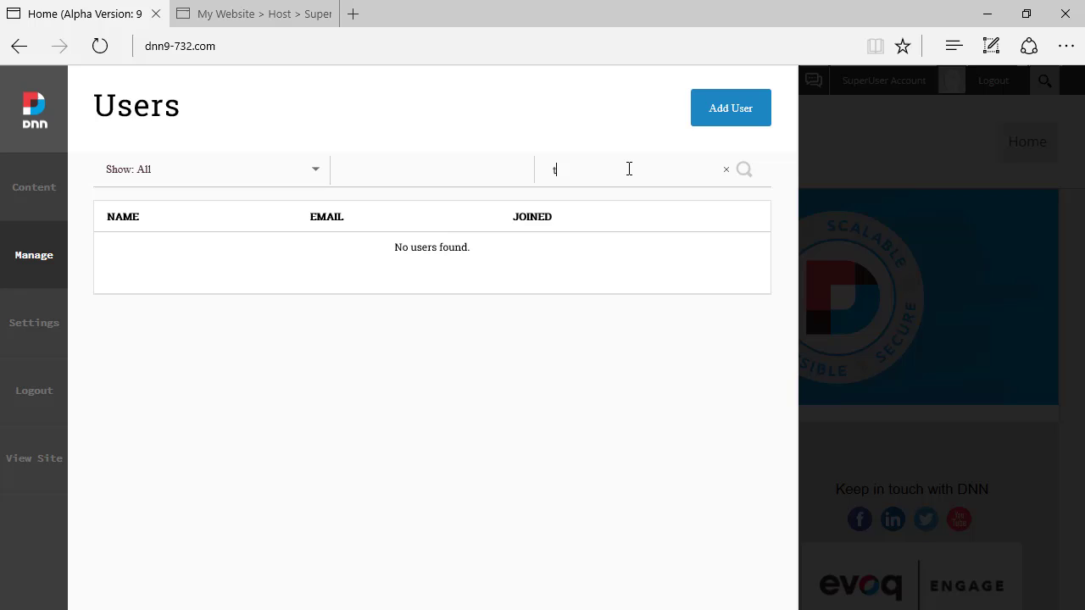
pyautogui.write('ader')
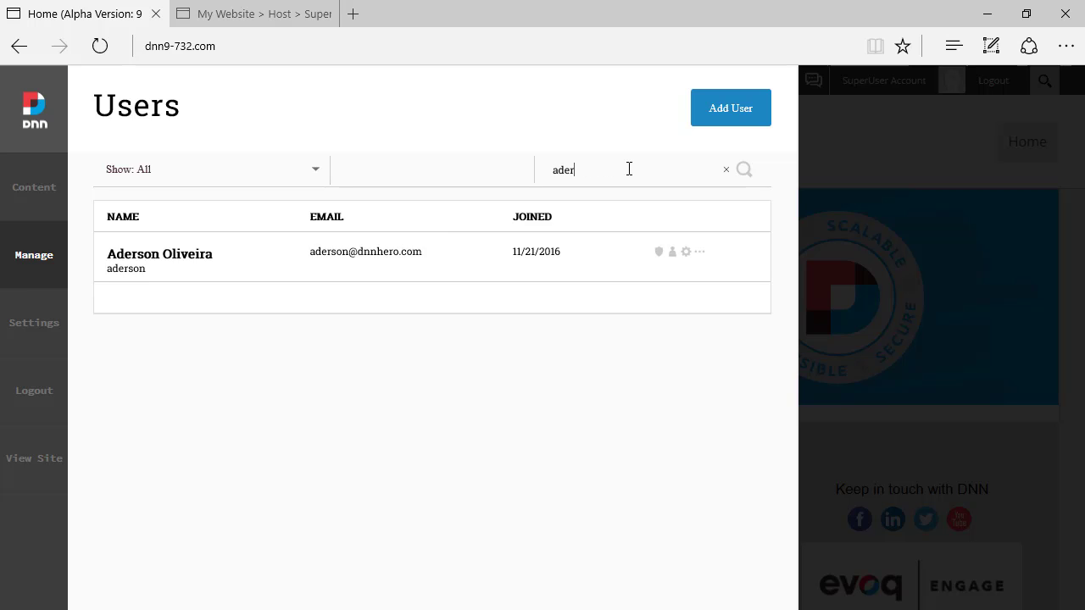
pyautogui.write('3')
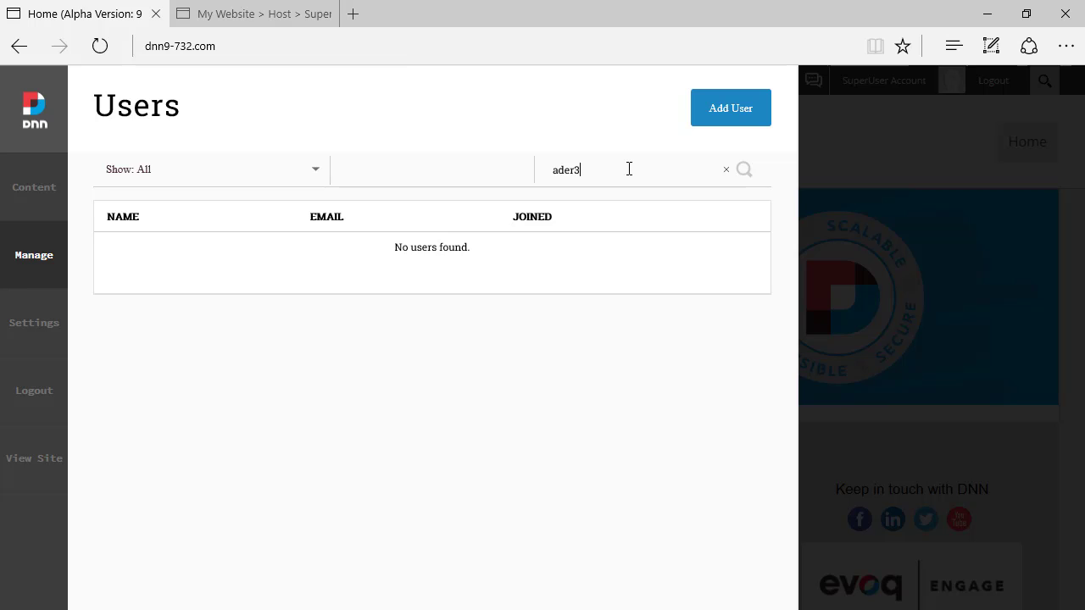
pyautogui.press('BackSpace')
pyautogui.press('BackSpace')
pyautogui.press('BackSpace')
pyautogui.press('BackSpace')
pyautogui.press('BackSpace')
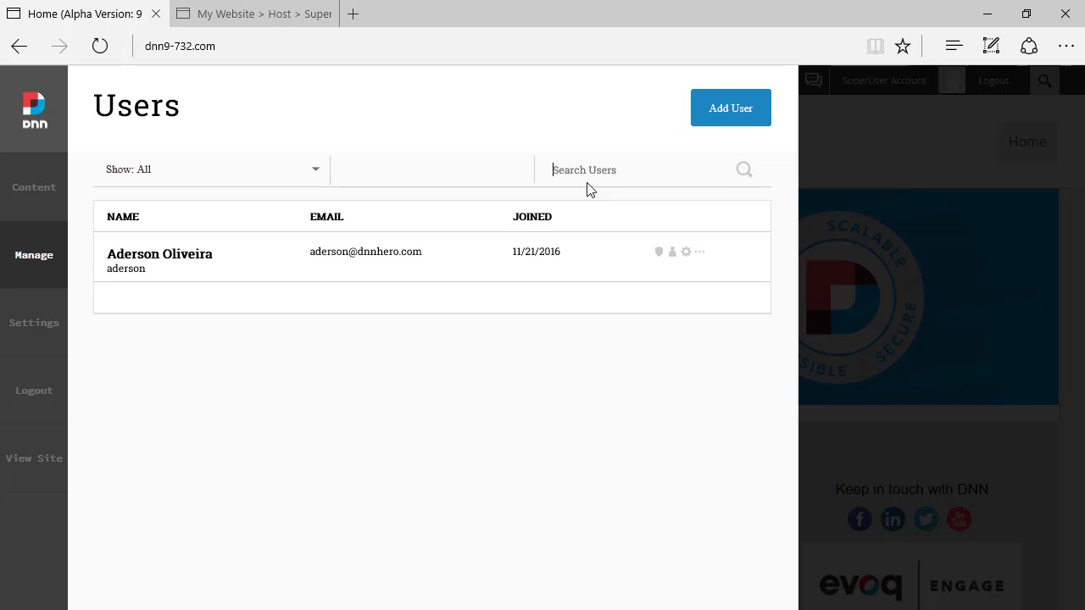
pyautogui.write('derson')
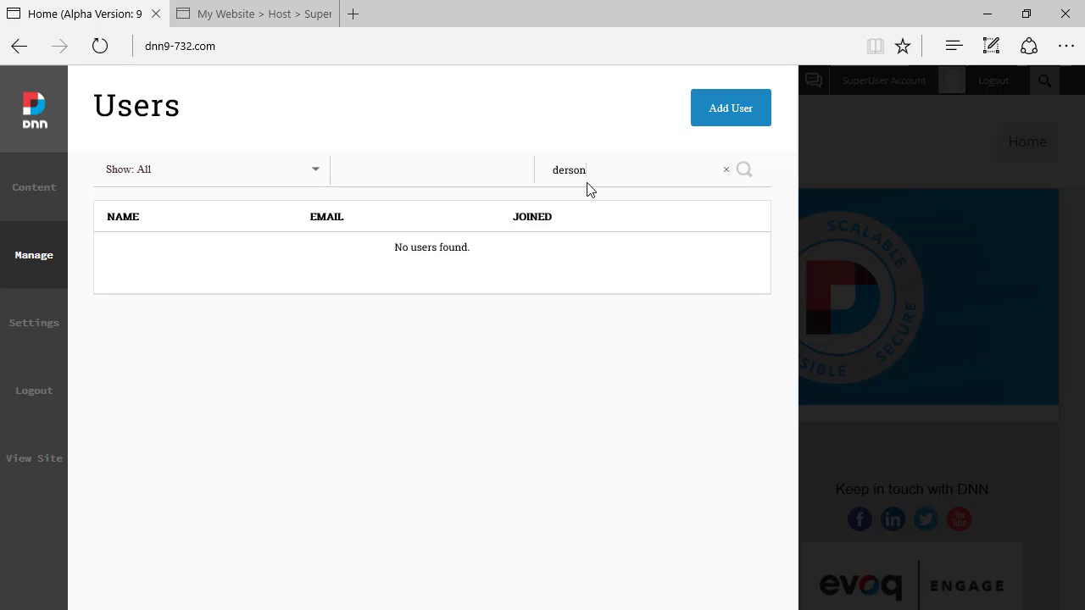
pyautogui.write('a')
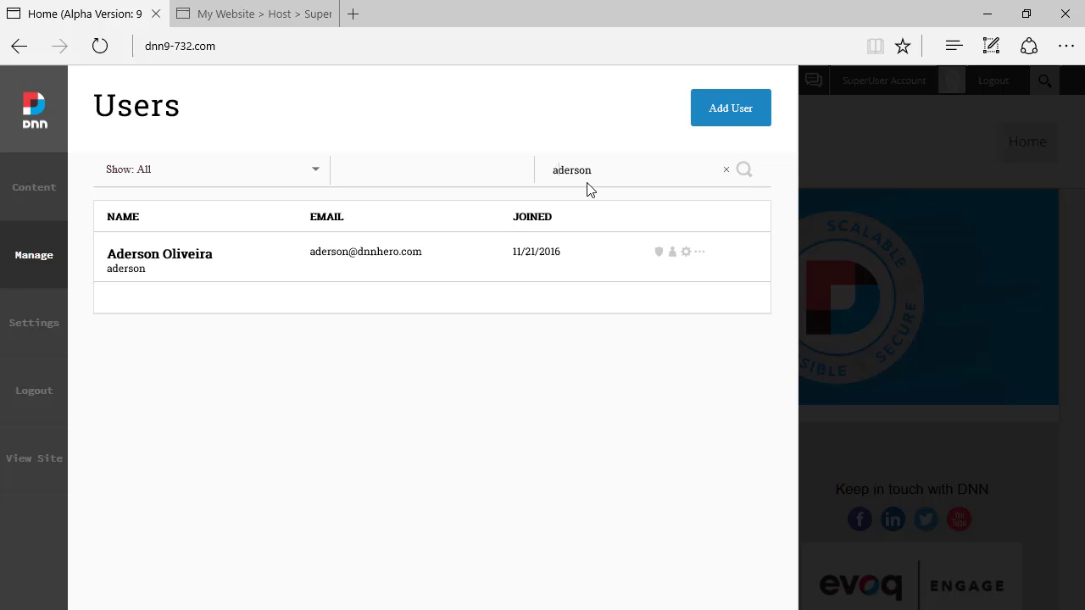
pyautogui.hotkey('ctrl', 'a')
pyautogui.press('BackSpace')
# Step: Give the user the Administrators role, found by searching 'adm', with Send Email unchecked
pyautogui.click(661, 254)
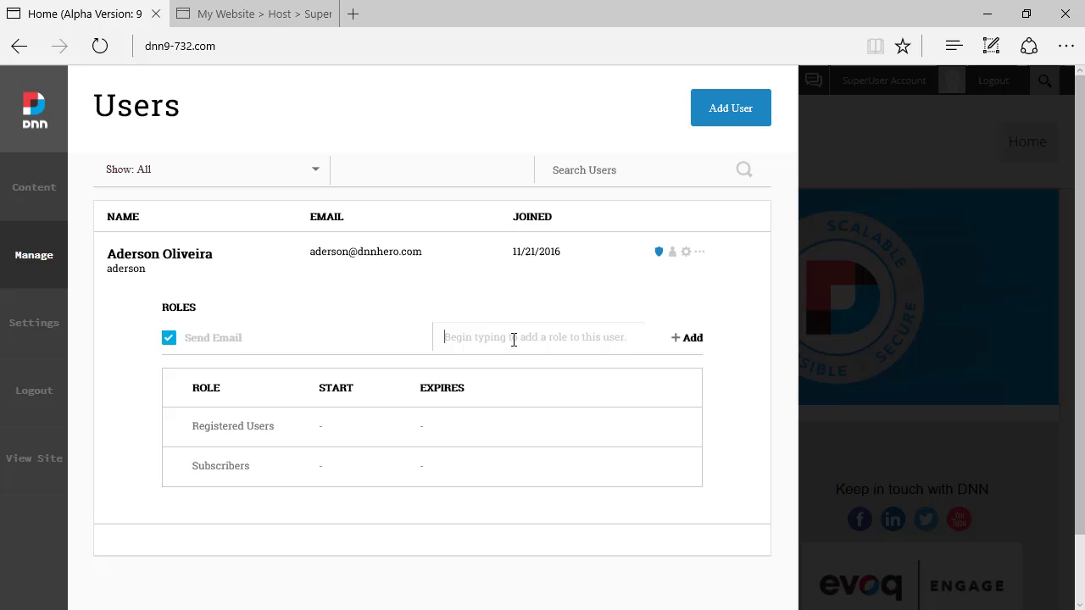
pyautogui.write('adm')
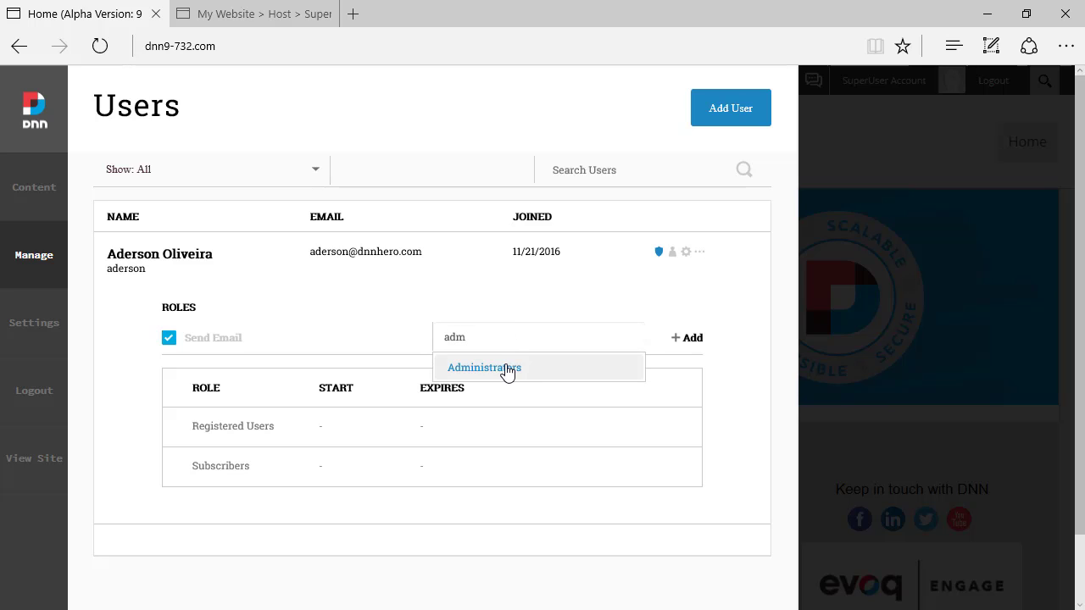
pyautogui.click(508, 368)
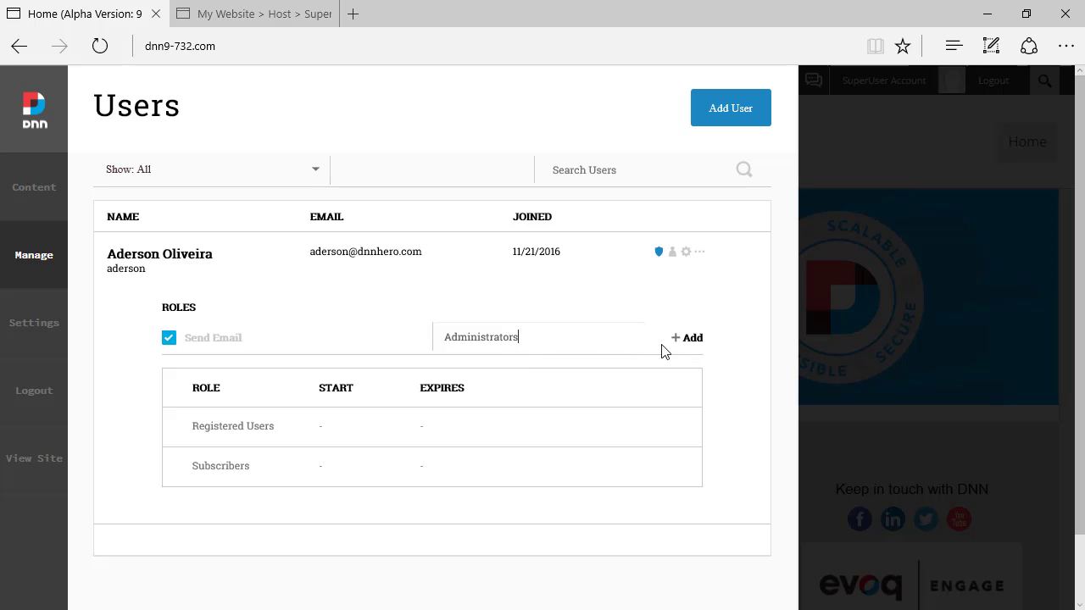
pyautogui.click(169, 339)
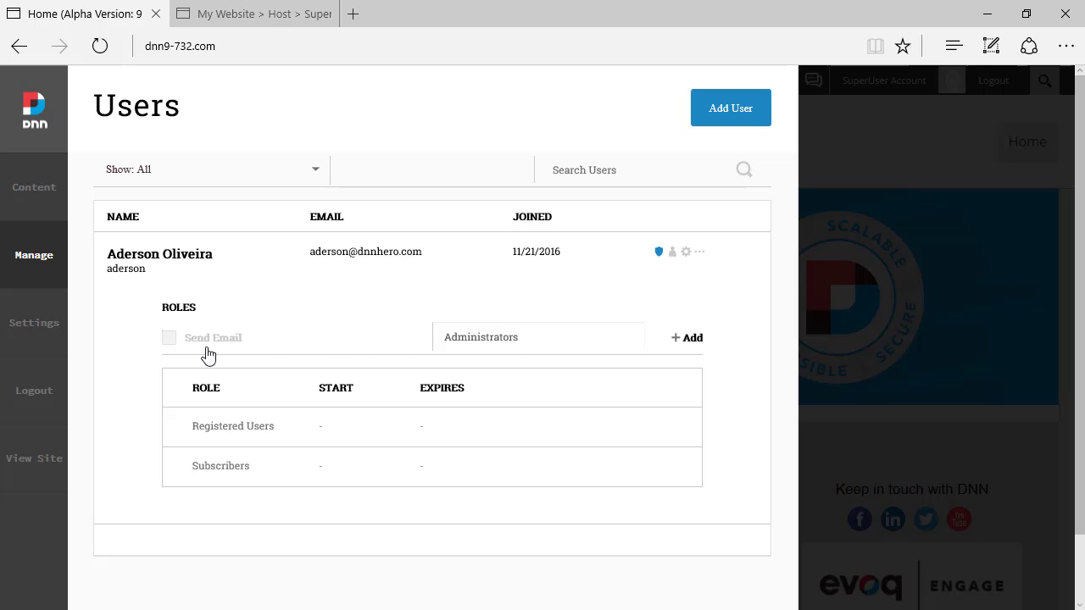
pyautogui.click(685, 341)
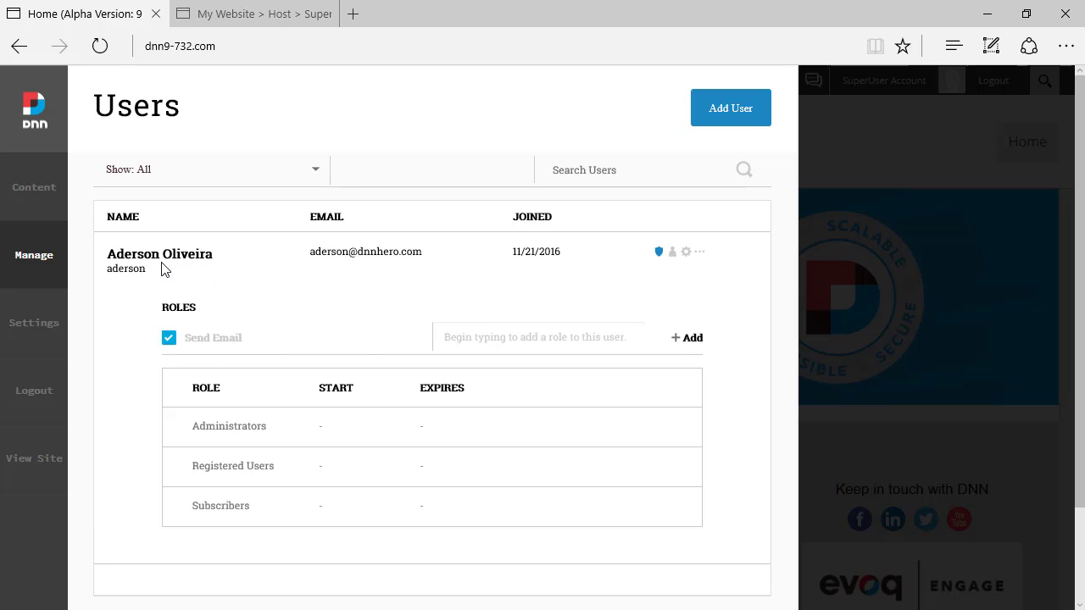